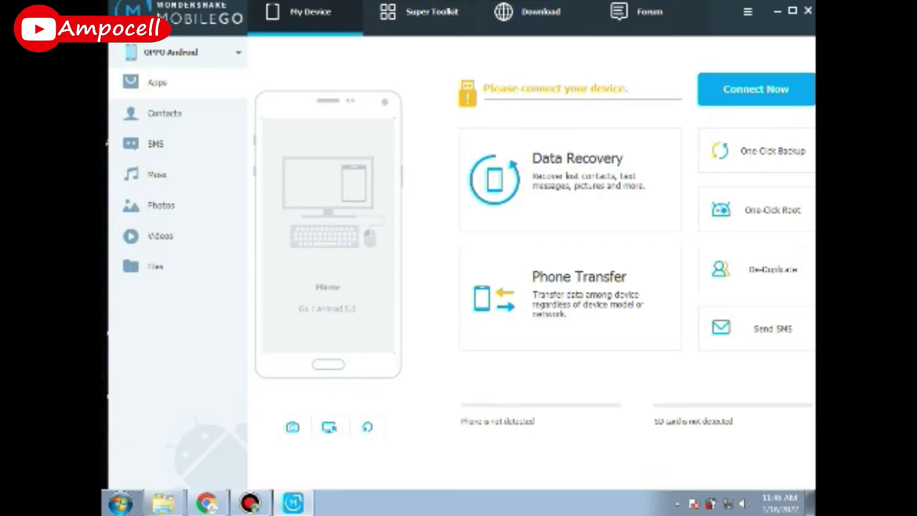
pyautogui.click(165, 114)
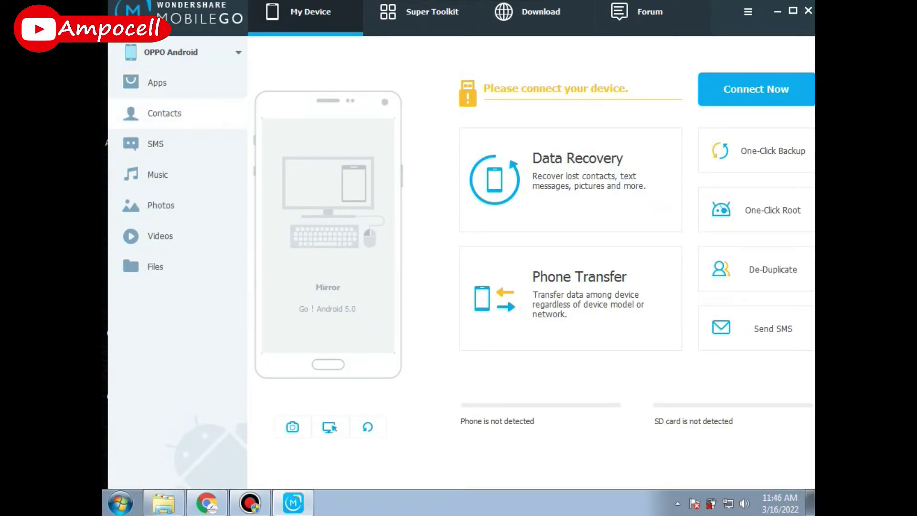
pyautogui.click(155, 144)
pyautogui.click(158, 174)
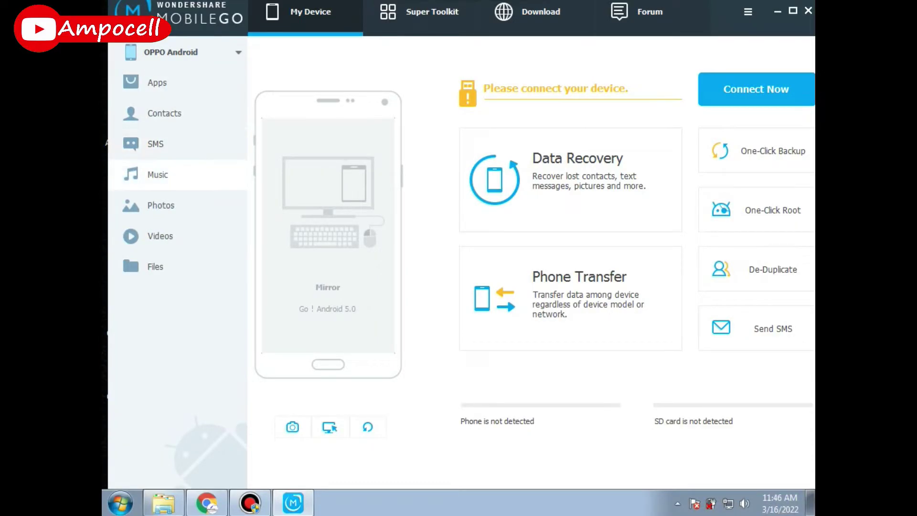
pyautogui.click(161, 206)
pyautogui.click(160, 236)
pyautogui.click(155, 266)
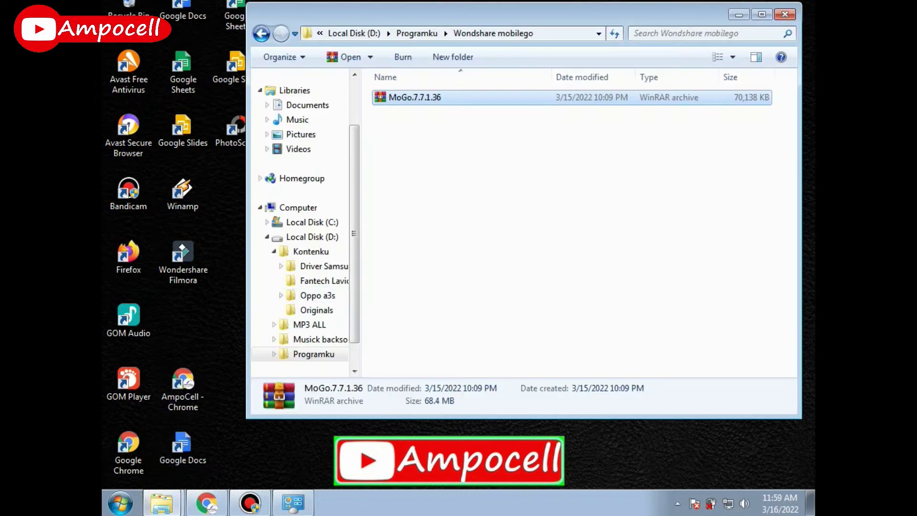
# Extract the MoGo.7.7.1.36 WinRAR archive into its own folder inside Wondshare mobilego, keeping the default extraction options.
pyautogui.moveTo(688, 14); pyautogui.dragTo(611, 56)
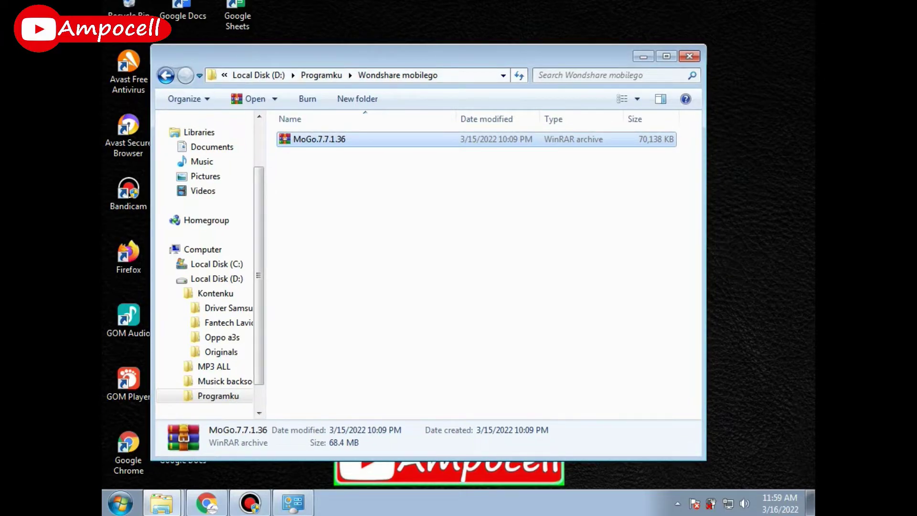
pyautogui.click(482, 249)
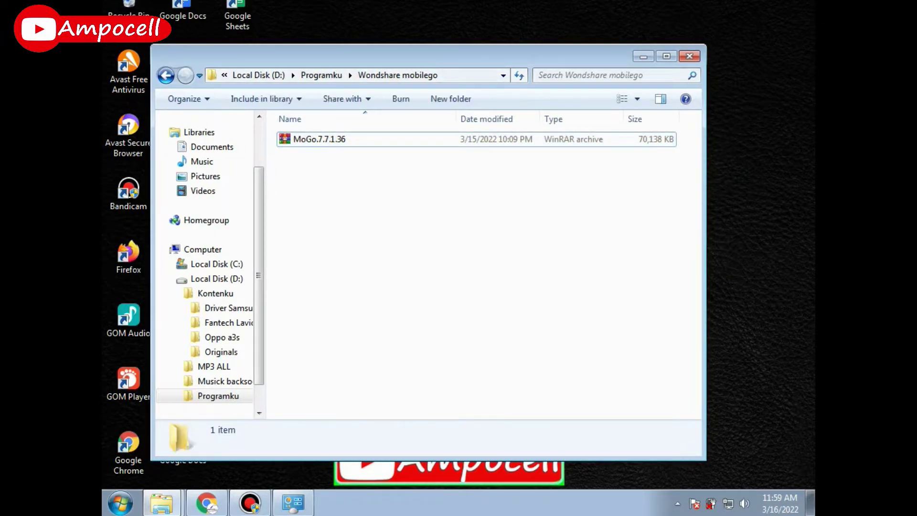
pyautogui.rightClick(289, 143)
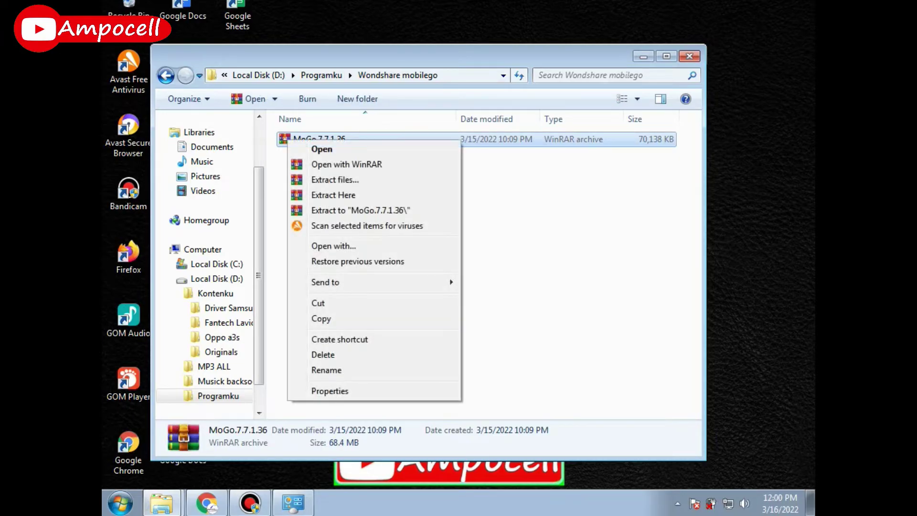
pyautogui.click(335, 180)
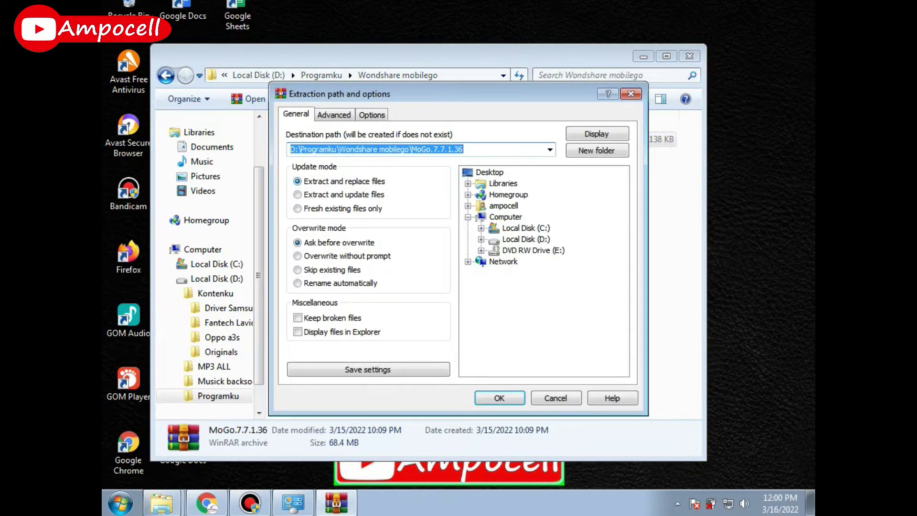
pyautogui.press('Return')
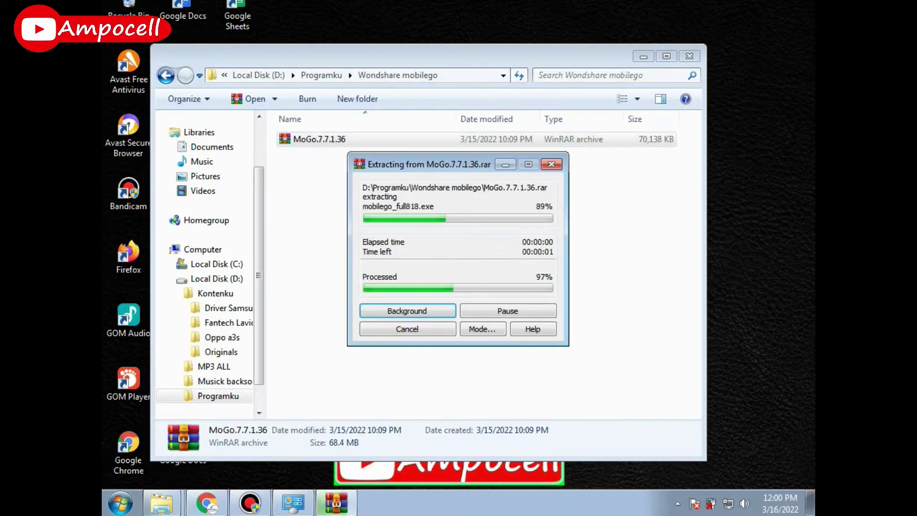
# Open the extracted MoGo.7.7.1.36 folder and go down through its nested subfolders to the installer files.
pyautogui.click(319, 139)
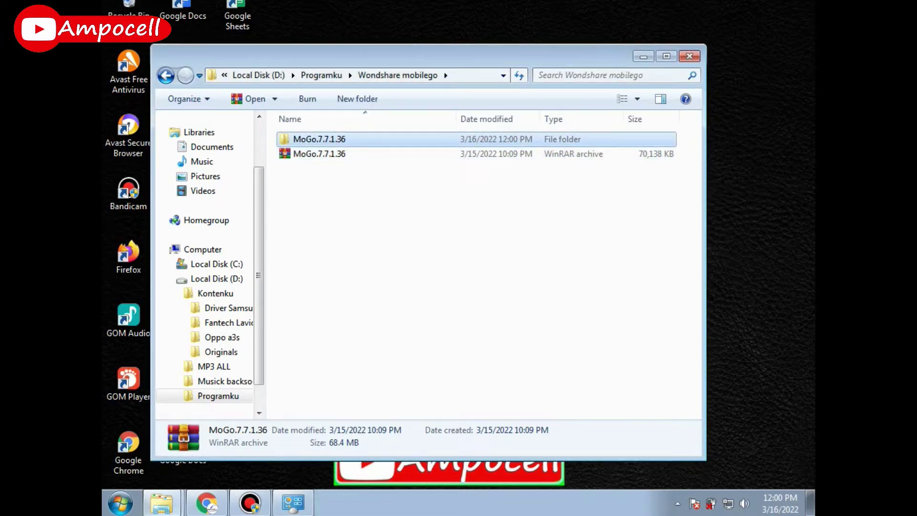
pyautogui.press('Return')
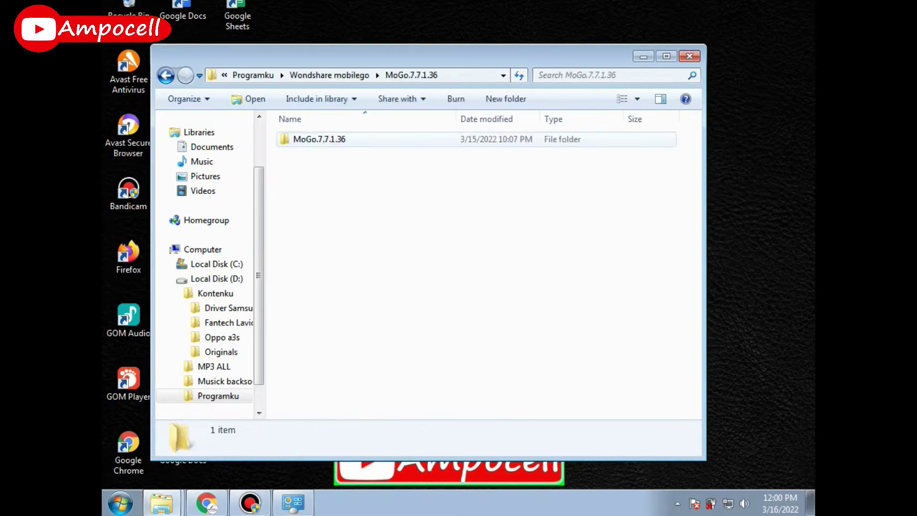
pyautogui.doubleClick(319, 139)
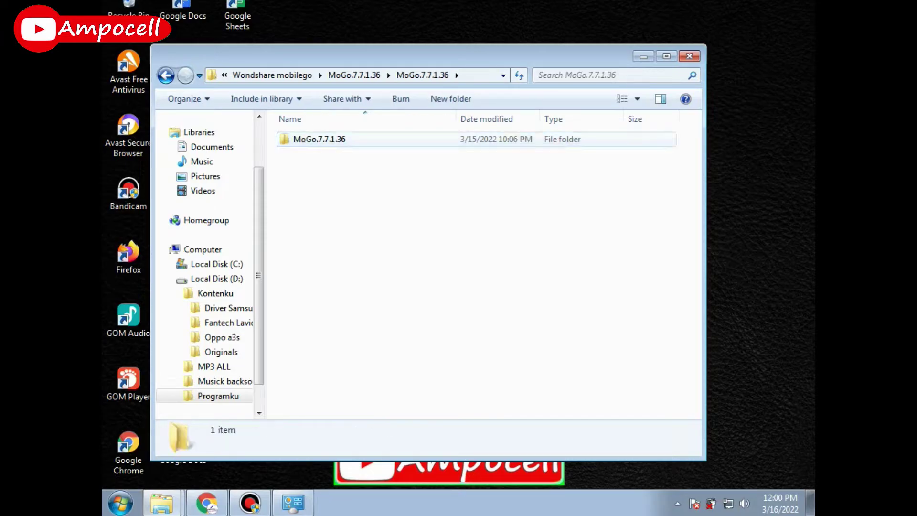
pyautogui.click(319, 139)
pyautogui.press('Return')
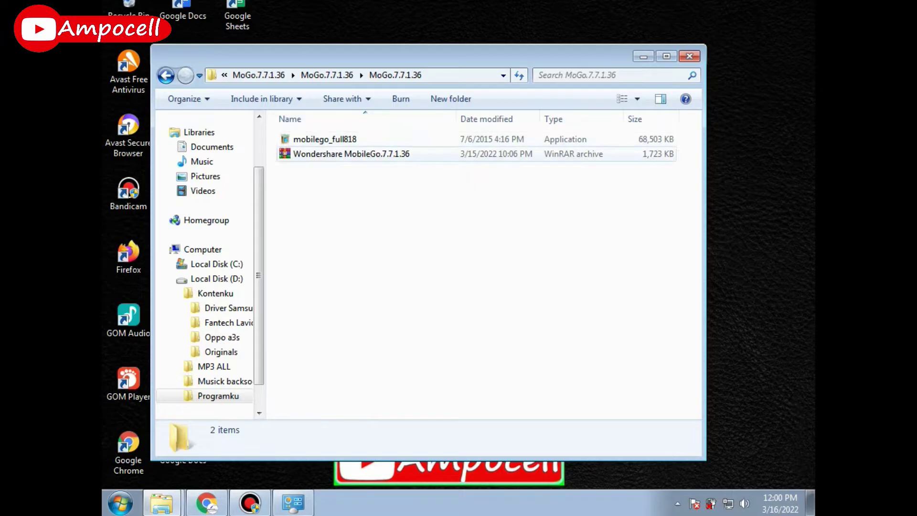
pyautogui.click(324, 139)
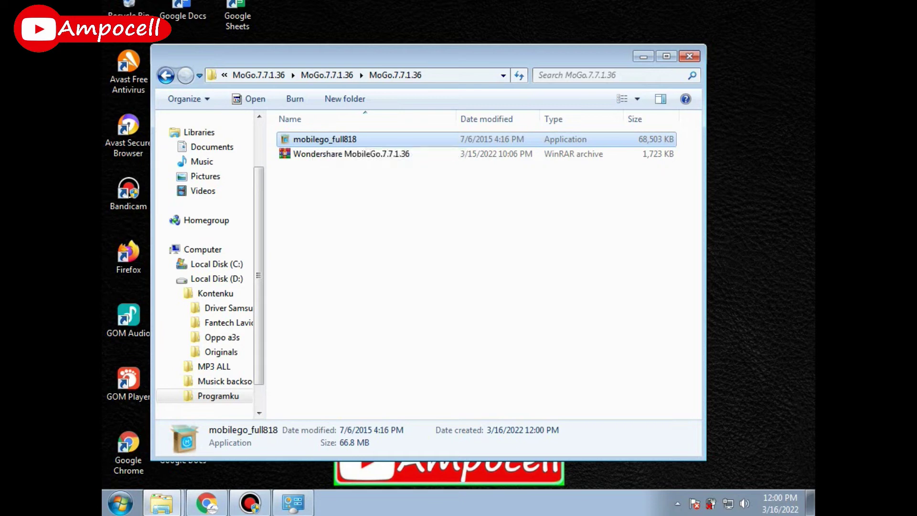
pyautogui.rightClick(314, 138)
pyautogui.click(297, 187)
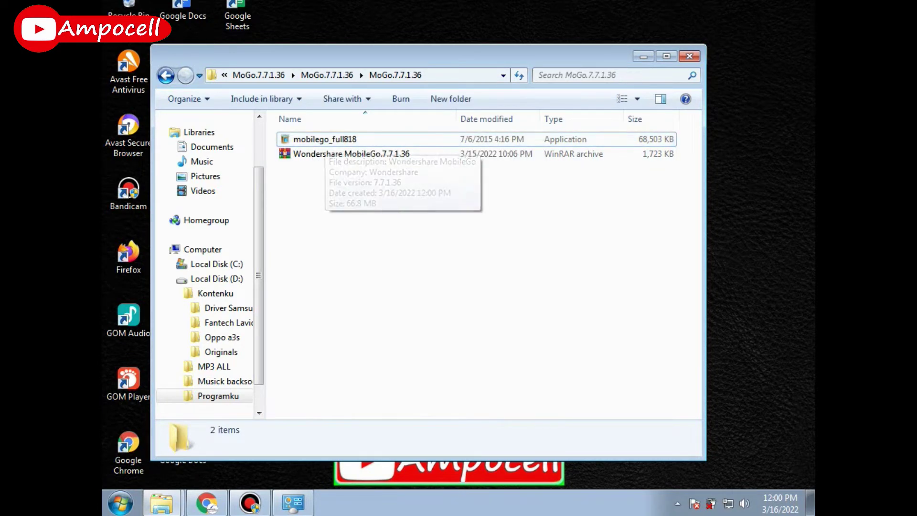
# Disable the Avast antivirus shields until the computer is restarted.
pyautogui.click(677, 504)
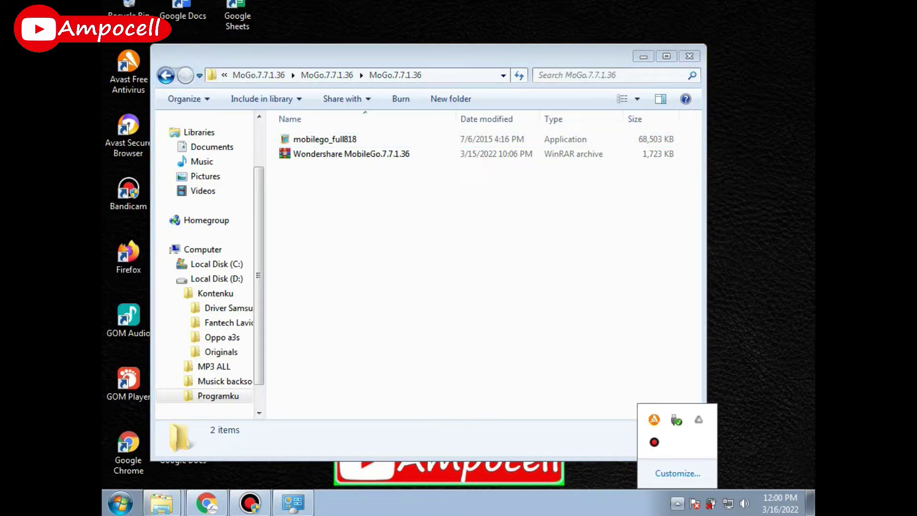
pyautogui.rightClick(654, 419)
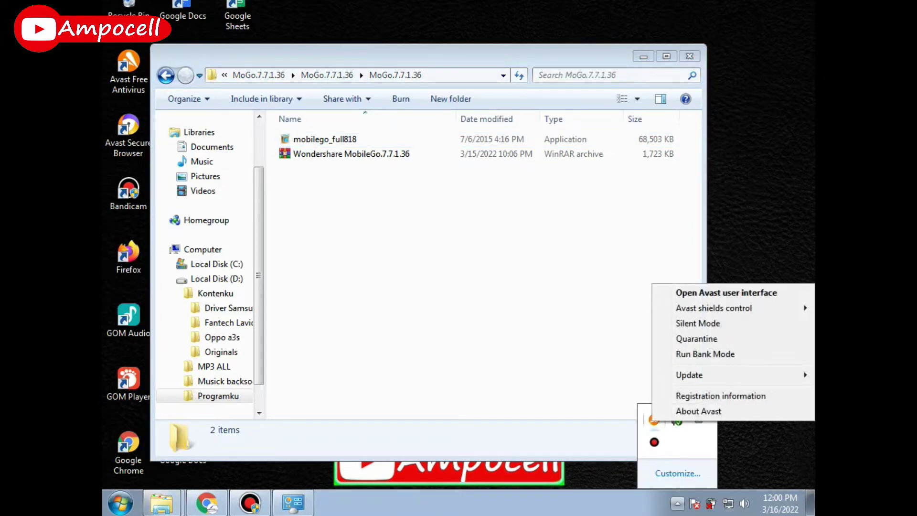
pyautogui.moveTo(714, 308)
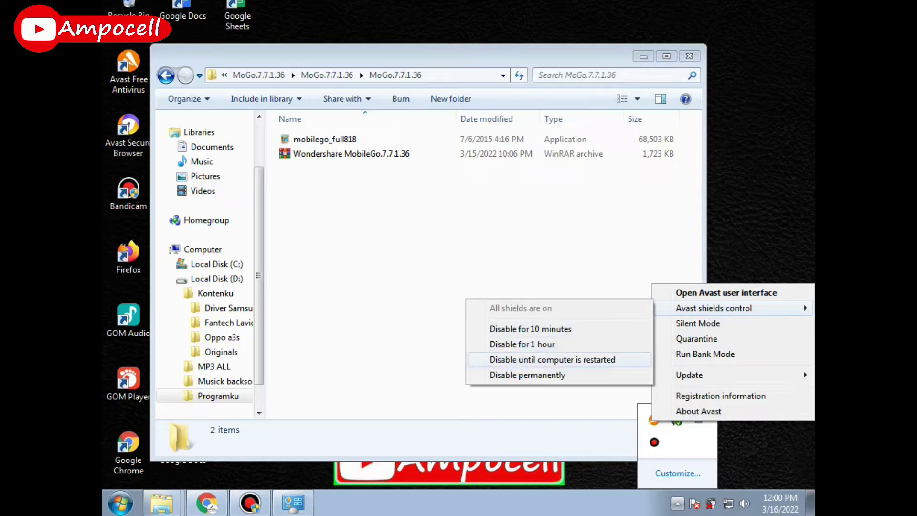
pyautogui.click(552, 359)
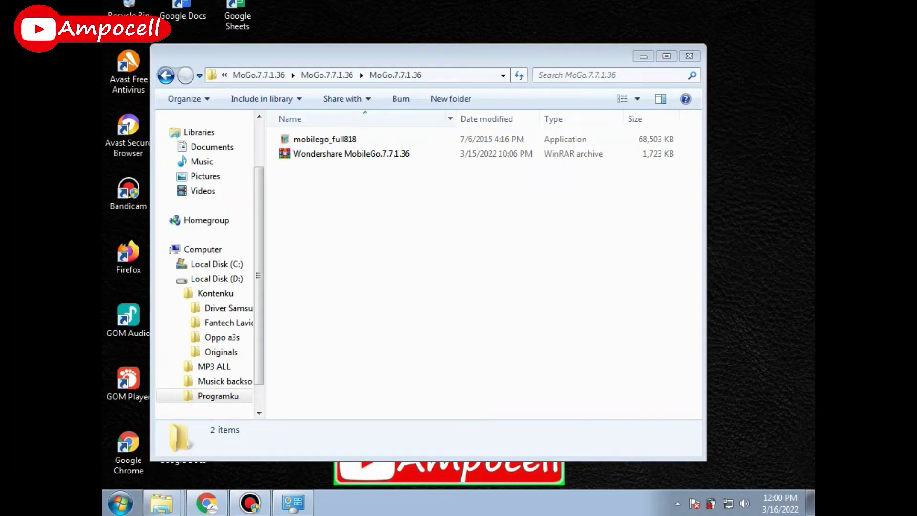
# Run the mobilego_full818 installer as administrator with English as the setup language.
pyautogui.click(305, 139)
pyautogui.rightClick(304, 139)
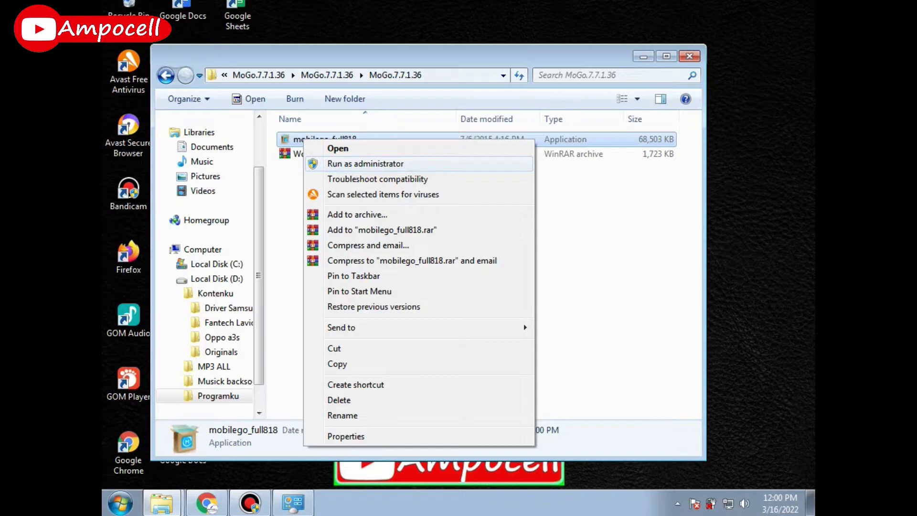
pyautogui.click(365, 164)
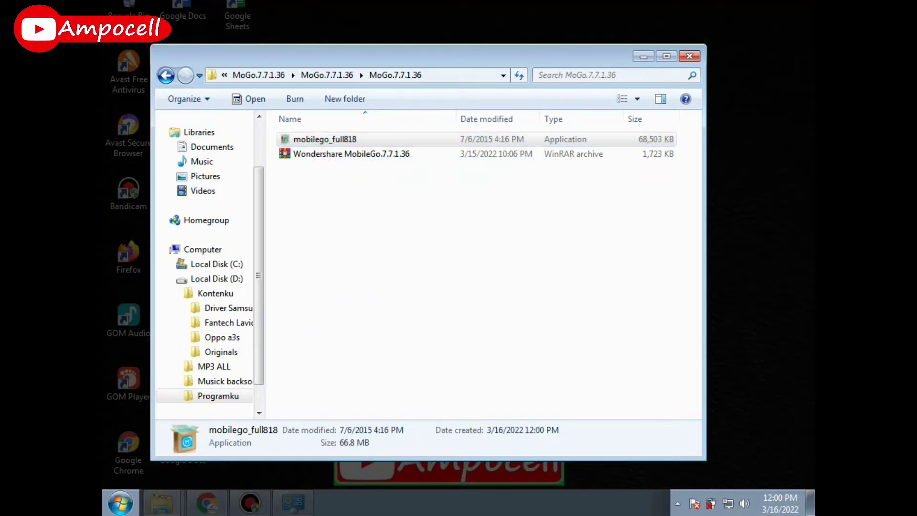
pyautogui.hotkey('alt', 'y')
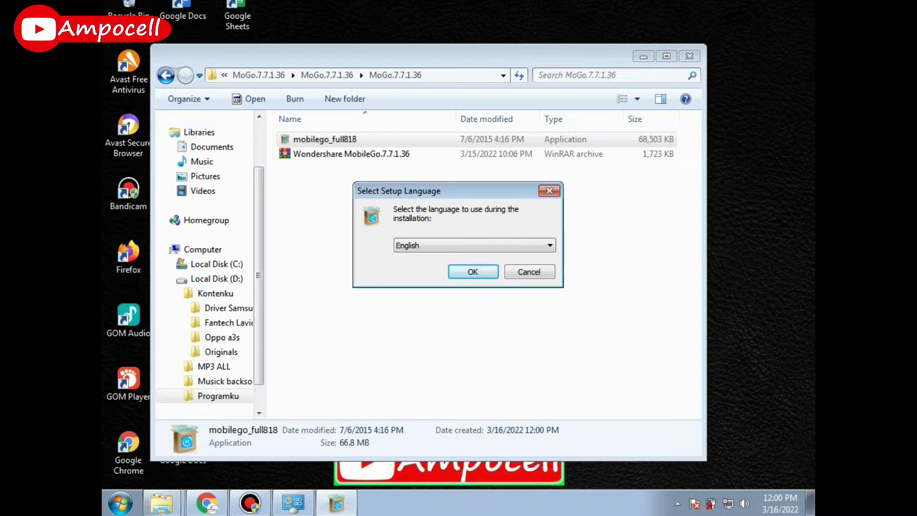
pyautogui.press('Return')
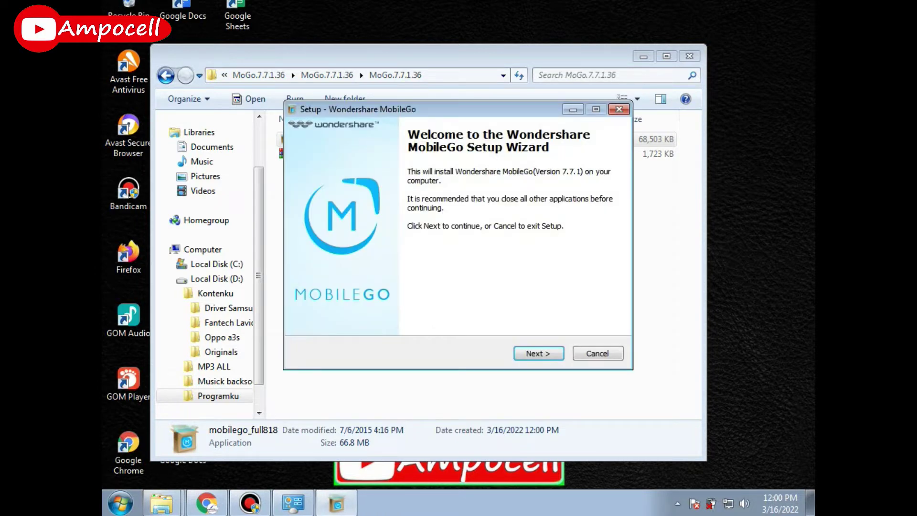
# Accept the license agreement, install Wondershare MobileGo with the default folder and additional tasks, and finish setup without launching it.
pyautogui.press('Return')
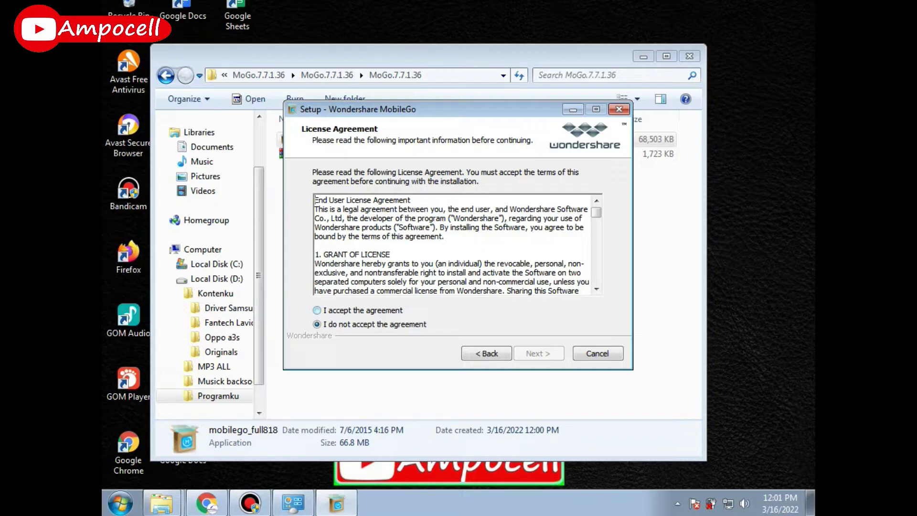
pyautogui.click(317, 310)
pyautogui.press('Return')
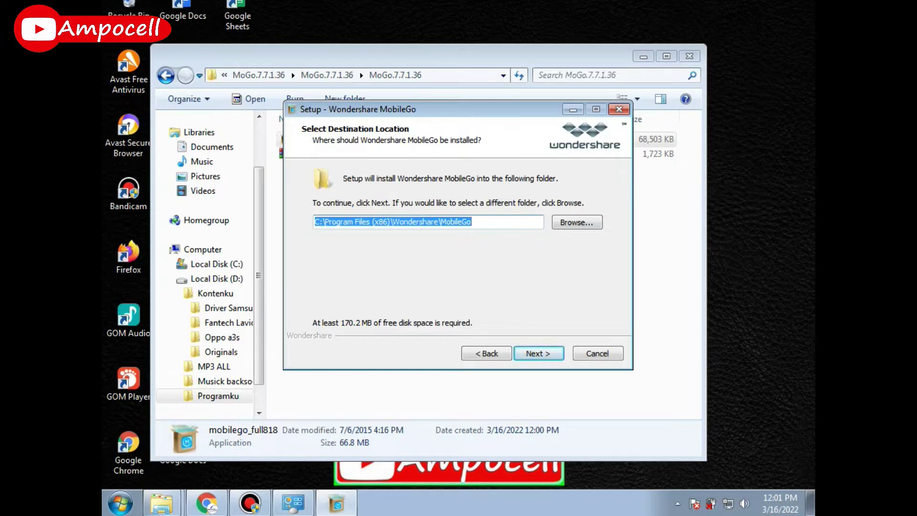
pyautogui.press('Return')
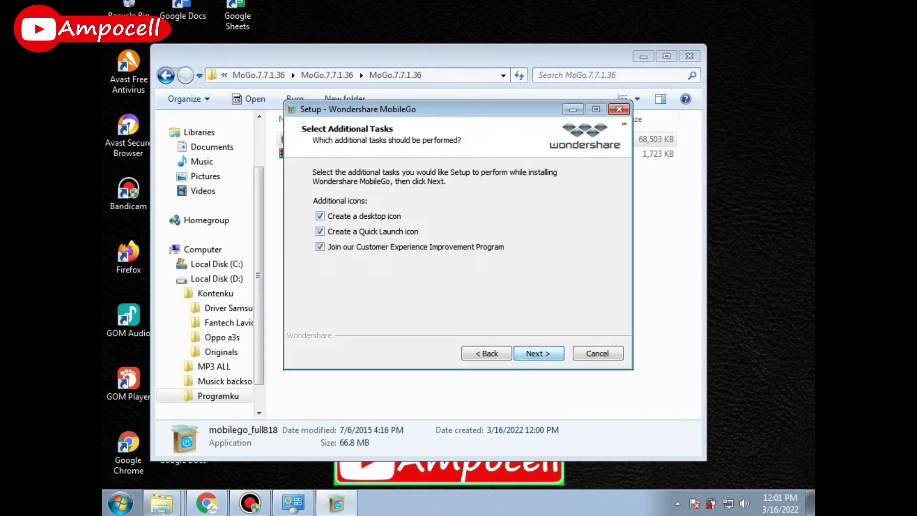
pyautogui.press('Return')
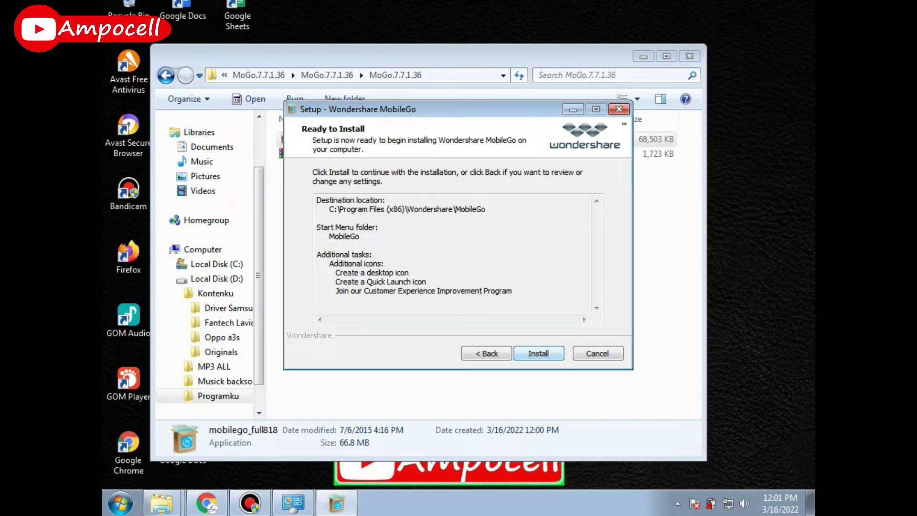
pyautogui.press('Return')
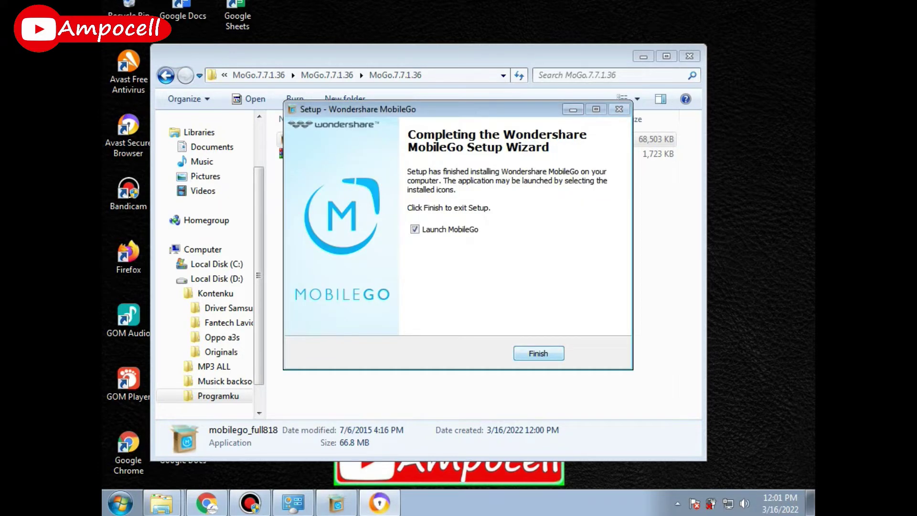
pyautogui.click(414, 229)
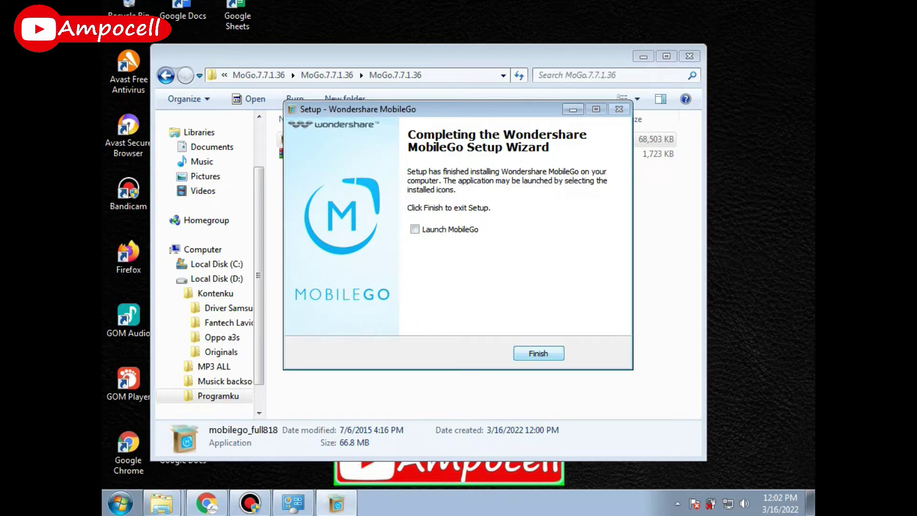
pyautogui.click(538, 354)
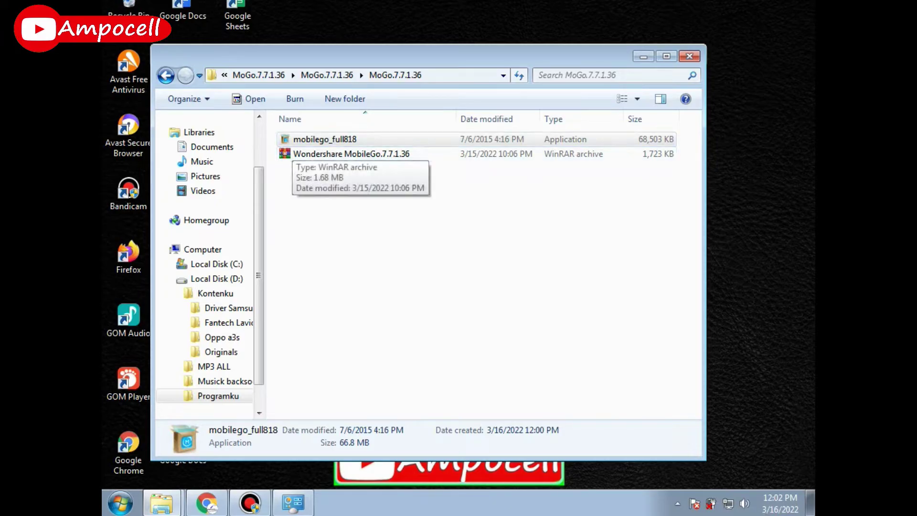
# Extract the Wondershare MobileGo.7.7.1.36 archive into its own folder with the default options and open the extracted folder.
pyautogui.click(344, 154)
pyautogui.rightClick(372, 156)
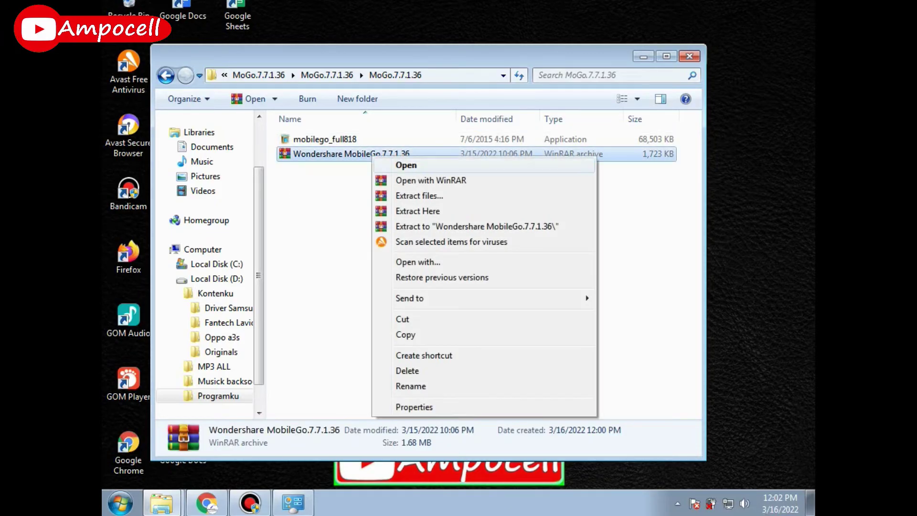
pyautogui.click(419, 195)
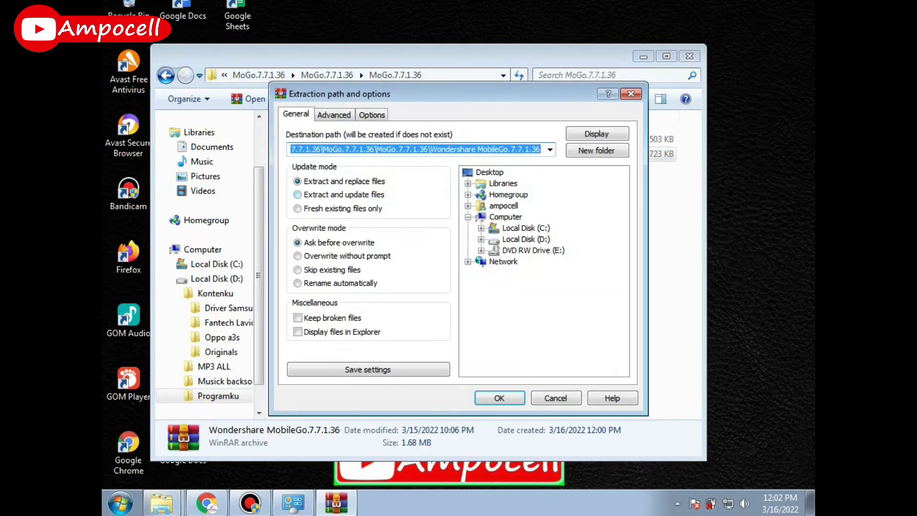
pyautogui.press('Return')
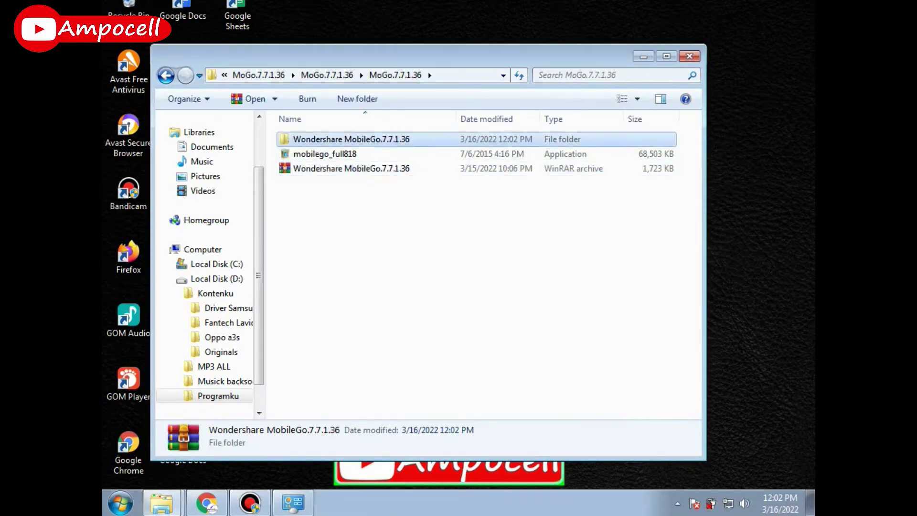
pyautogui.press('Return')
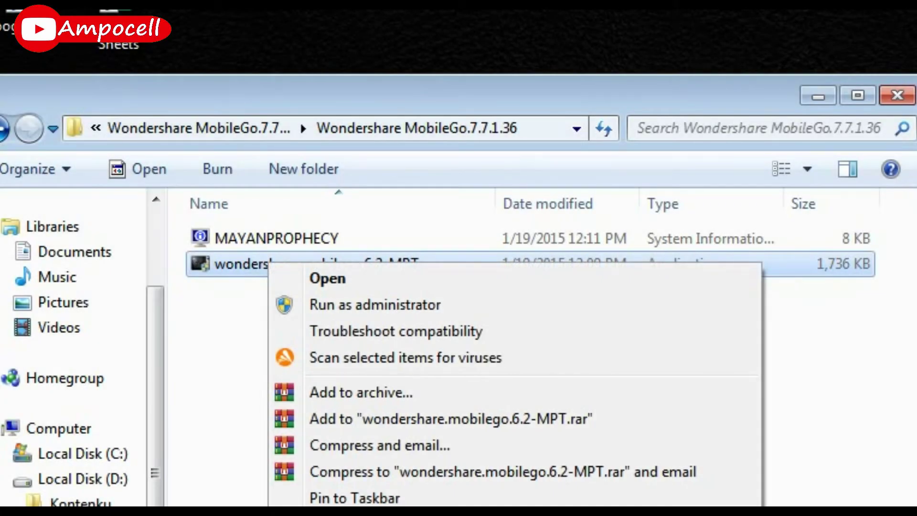
# Run wondershare.mobilego.6.2-MPT as administrator and close its window.
pyautogui.click(375, 305)
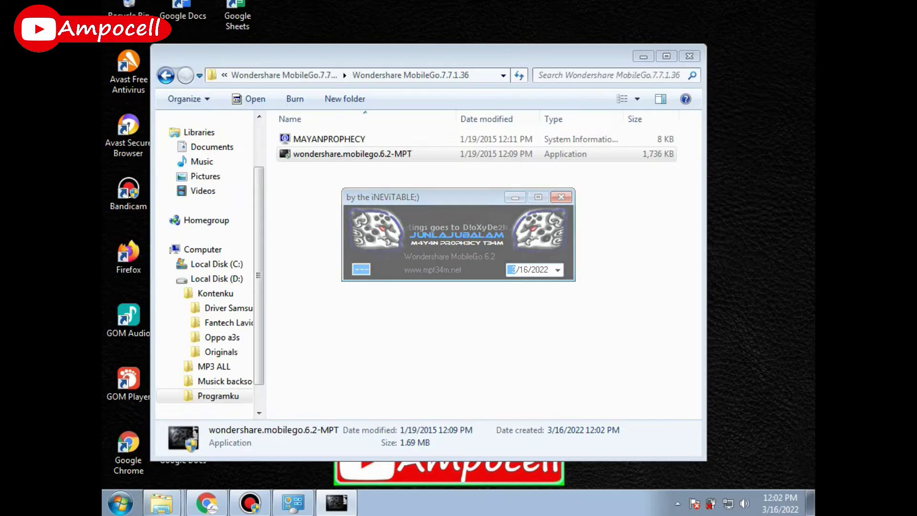
pyautogui.hotkey('alt', 'F4')
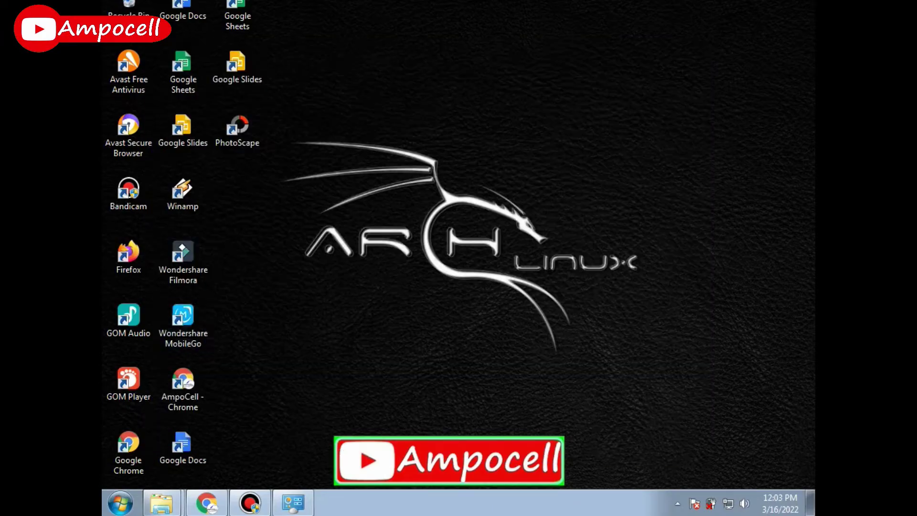
# Launch Wondershare MobileGo and open One-Click Backup for the connected OPPO CPH1701.
pyautogui.click(183, 322)
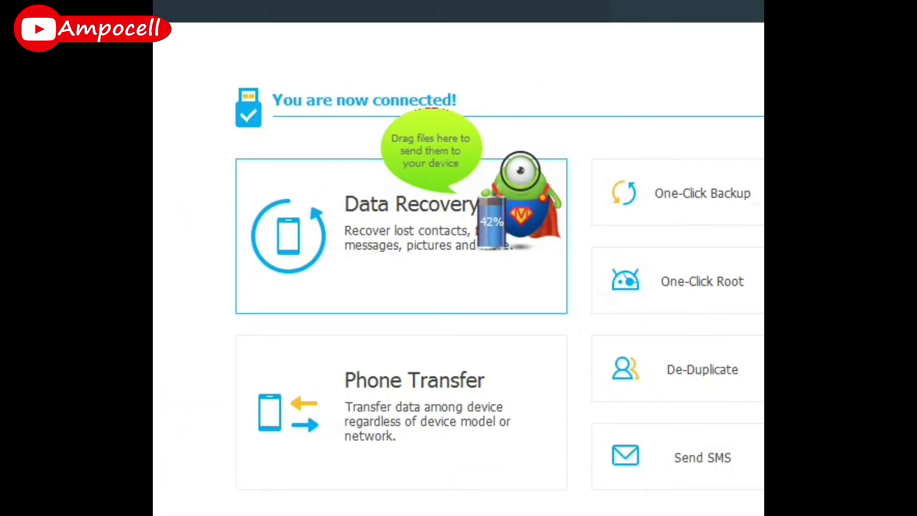
pyautogui.rightClick(492, 217)
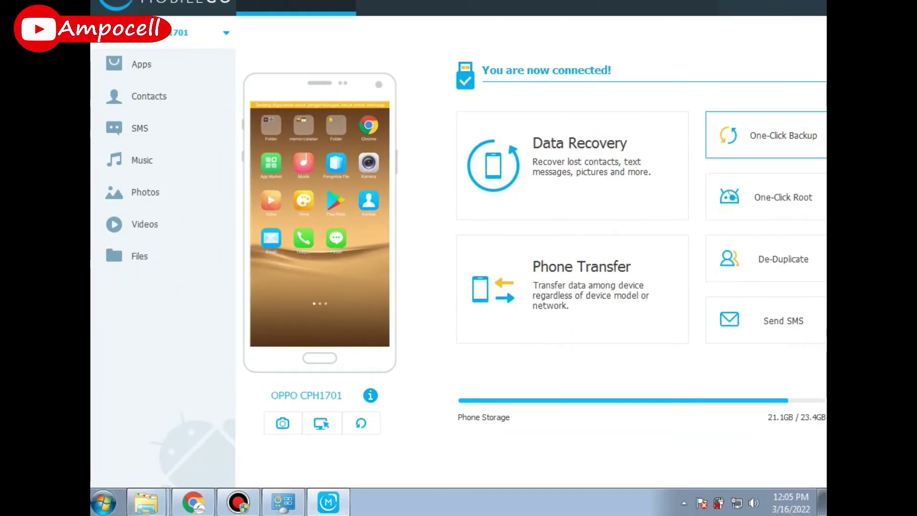
pyautogui.click(765, 135)
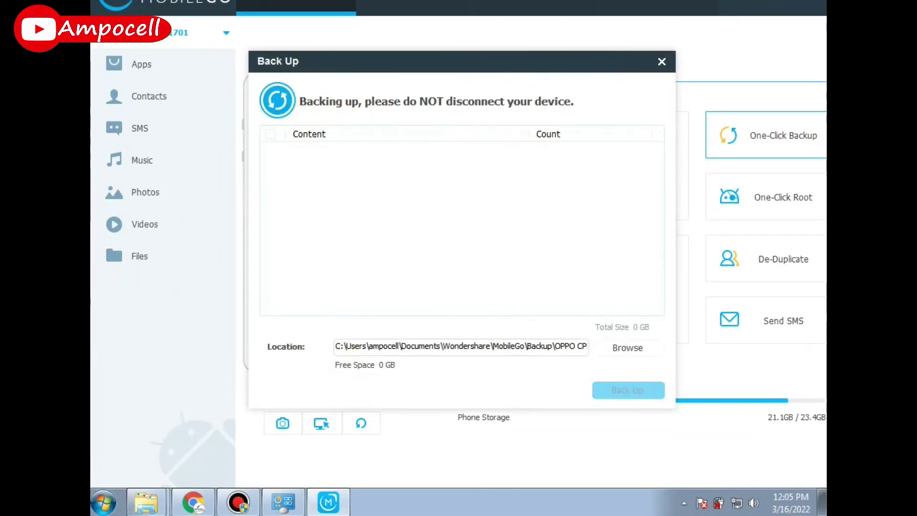